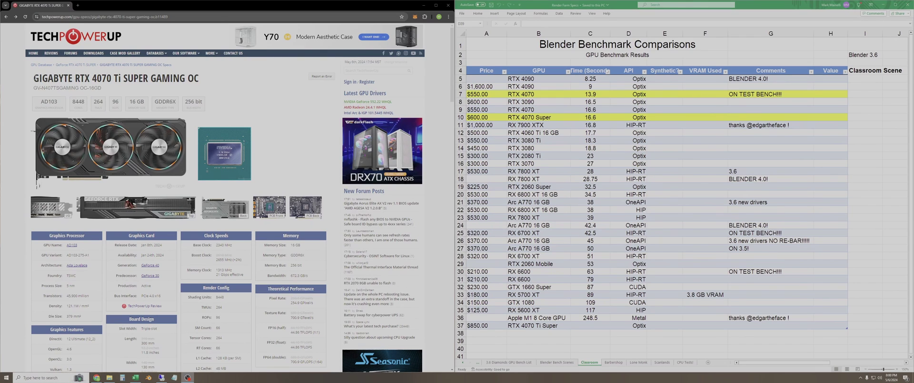
Highlight the full Gigabyte RTX 4070 Ti SUPER Gaming OC card title.
drag(34, 78, 218, 86)
click(225, 87)
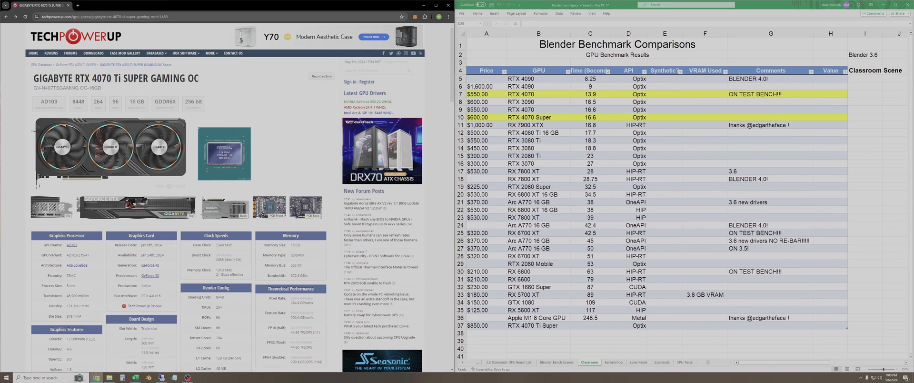
drag(200, 80, 32, 79)
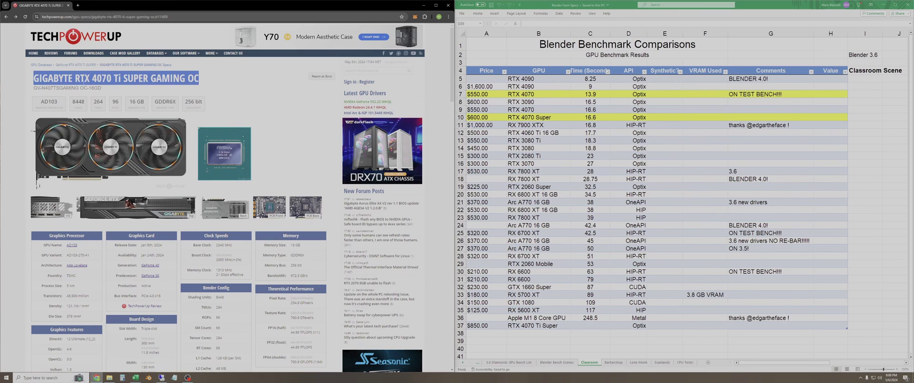
click(299, 98)
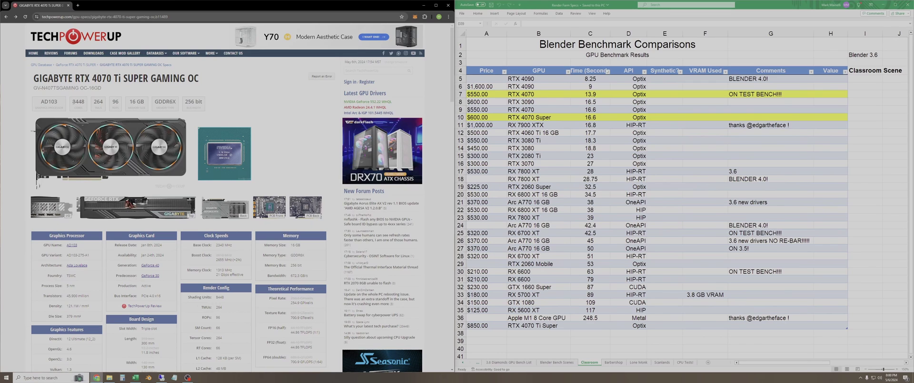
Highlight the key specs: 8448 shaders, 16 GB memory, 256 bit bus and 2655 MHz boost clock.
drag(71, 102, 83, 101)
drag(128, 101, 177, 103)
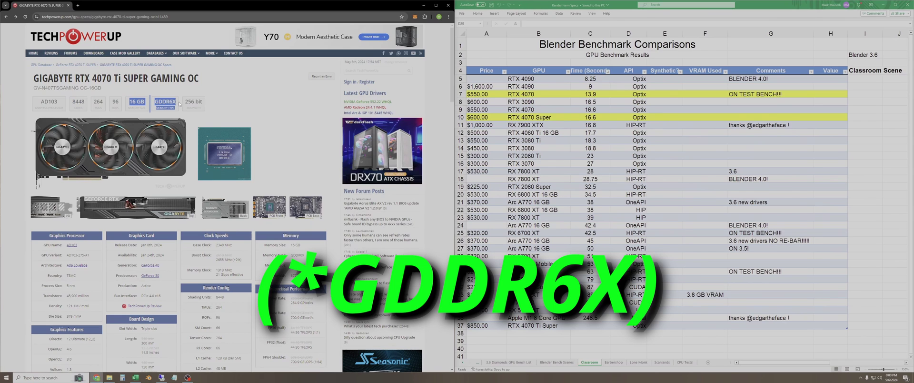
click(180, 104)
drag(209, 104, 184, 102)
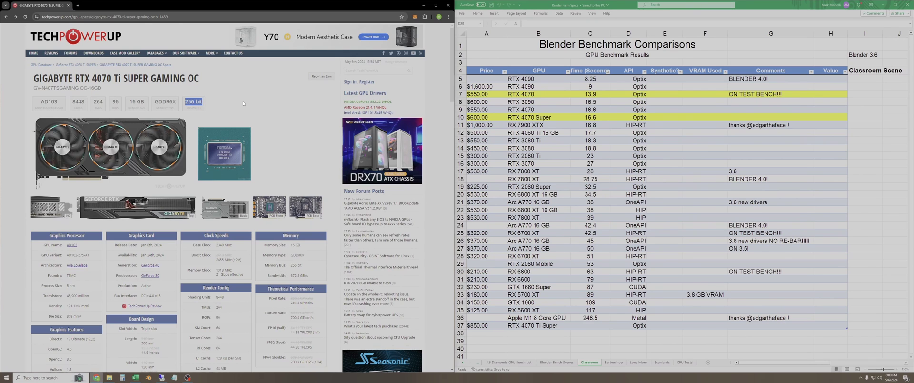
click(243, 103)
scroll(287, 122, down, 3)
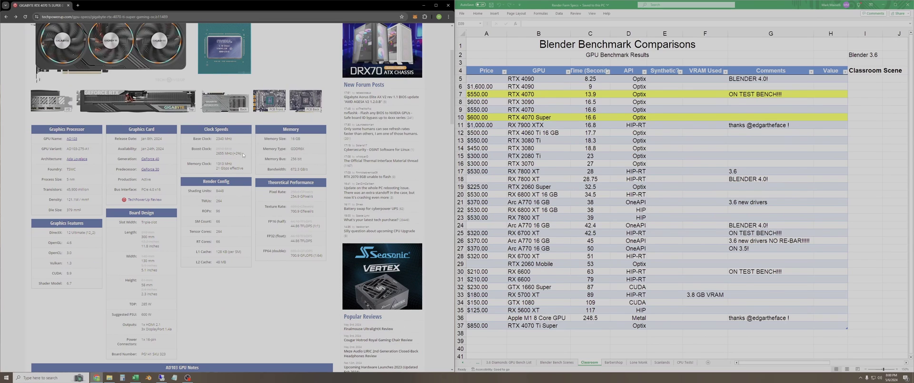
drag(243, 155, 216, 154)
click(247, 157)
scroll(247, 157, up, 3)
click(4, 17)
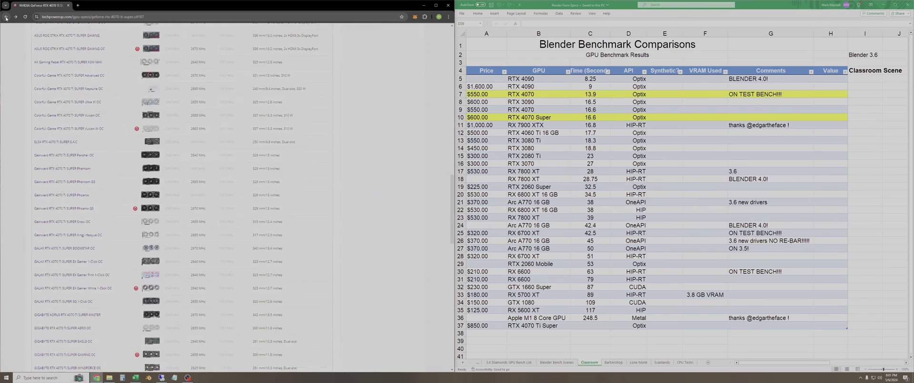
scroll(233, 159, up, 3)
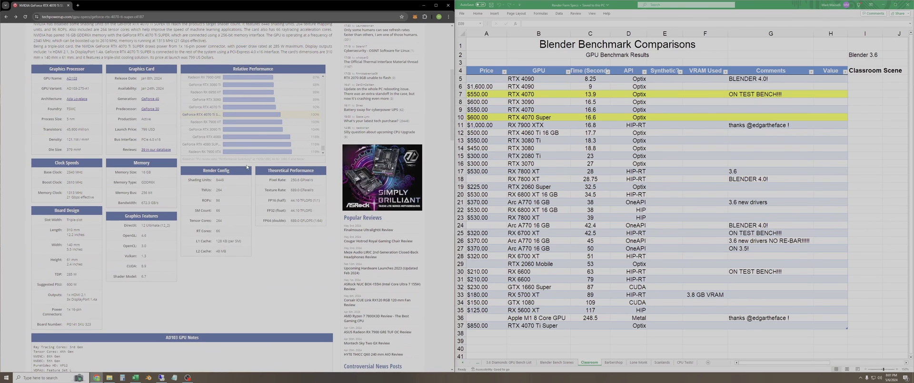
scroll(294, 187, up, 1)
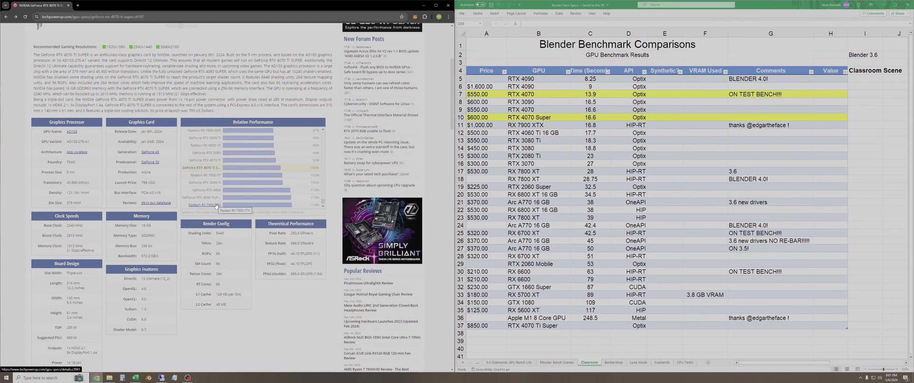
scroll(216, 204, down, 1)
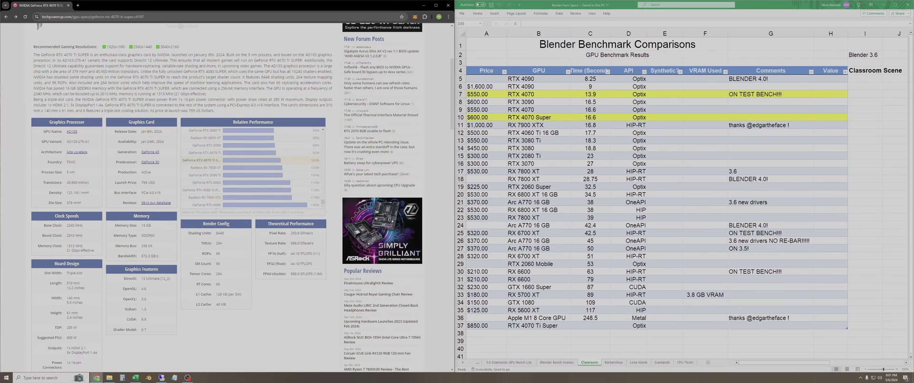
Select the empty RTX 4070 Ti Super time cell C37, then switch to the render PC.
key(Up)
key(Up)
key(Left)
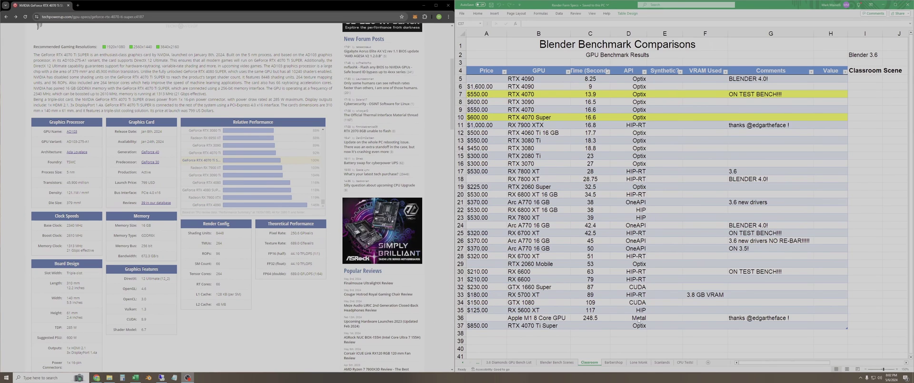
key(alt+Tab)
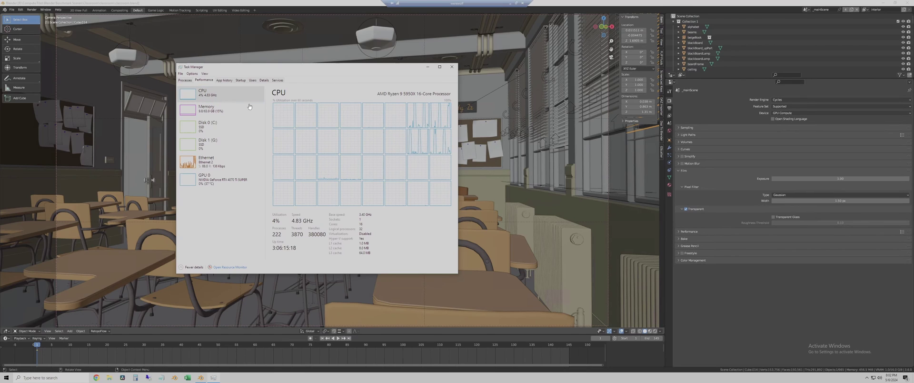
Check the Memory and GPU 0 (RTX 4070 Ti SUPER) stats, then close Task Manager.
click(211, 109)
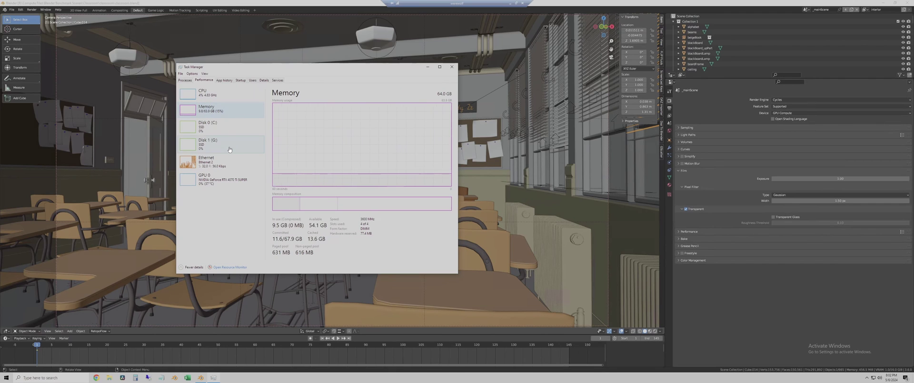
click(224, 179)
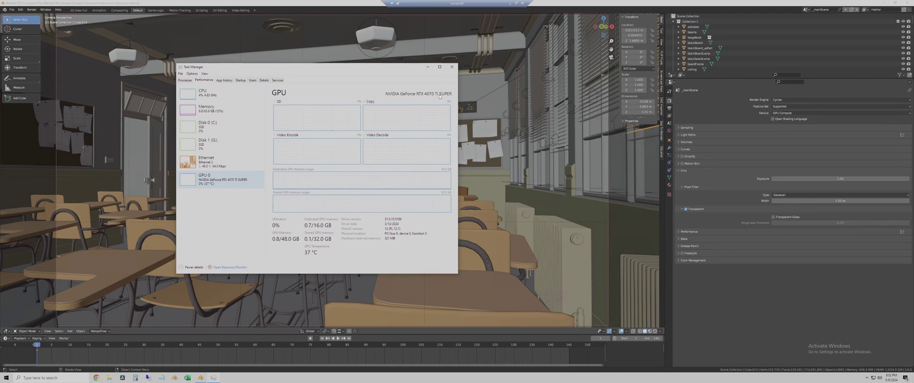
click(451, 66)
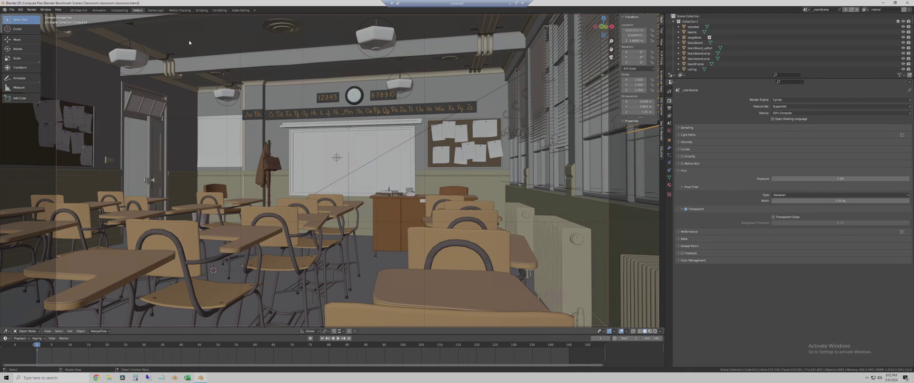
Confirm the Cycles render device in Preferences > System, then render the classroom image.
click(21, 10)
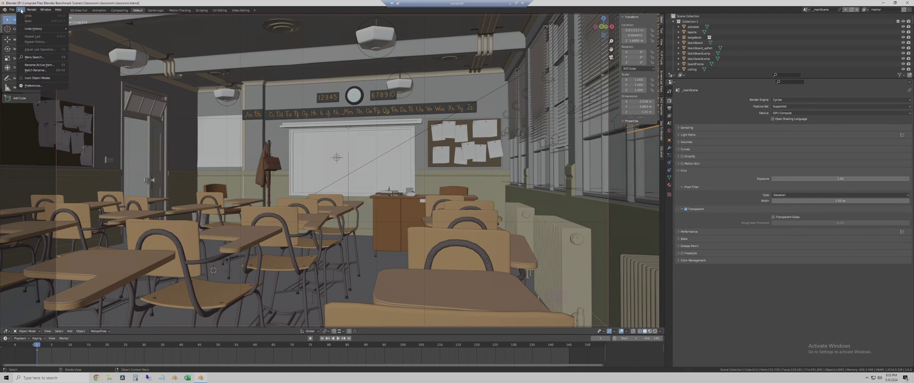
click(38, 85)
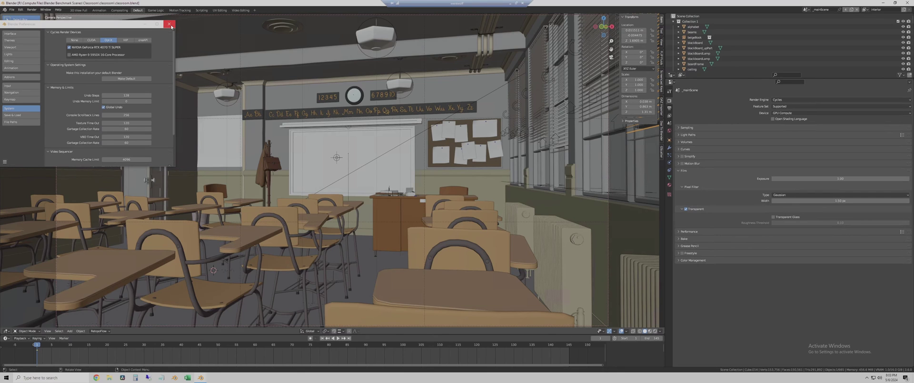
click(169, 23)
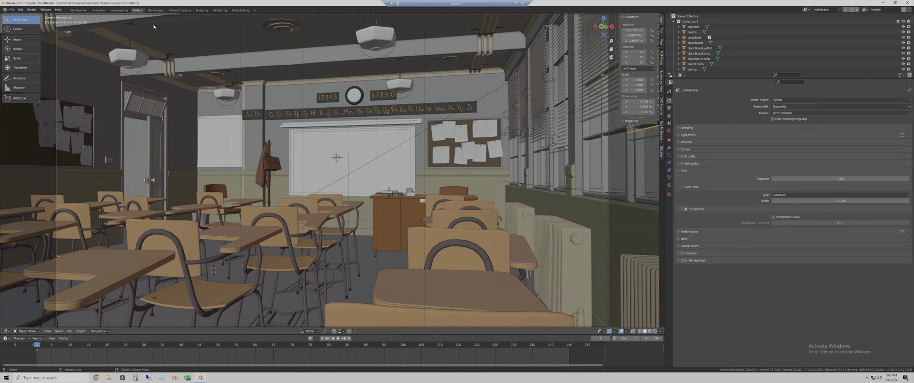
click(32, 10)
click(43, 17)
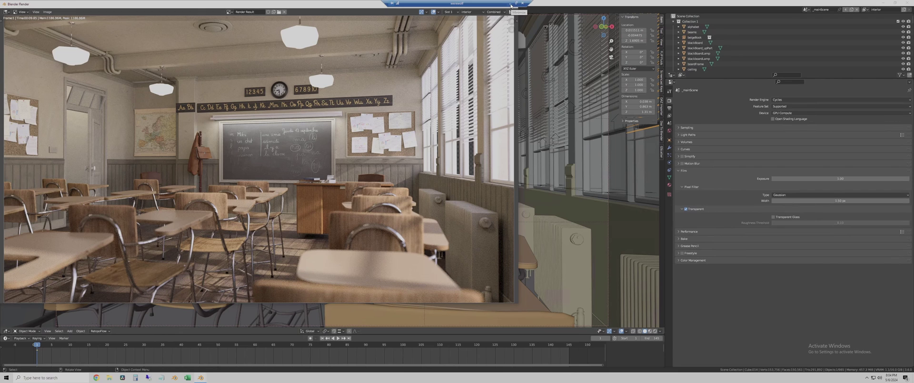
Minimize the remote render session once the classroom render is finished.
click(511, 5)
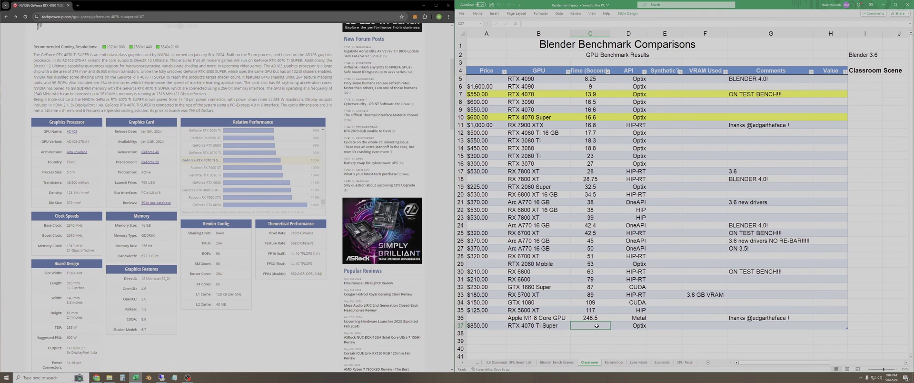
Enter 10 seconds in C37 and sort the table by time, smallest to largest.
text(10.0)
key(Return)
click(607, 72)
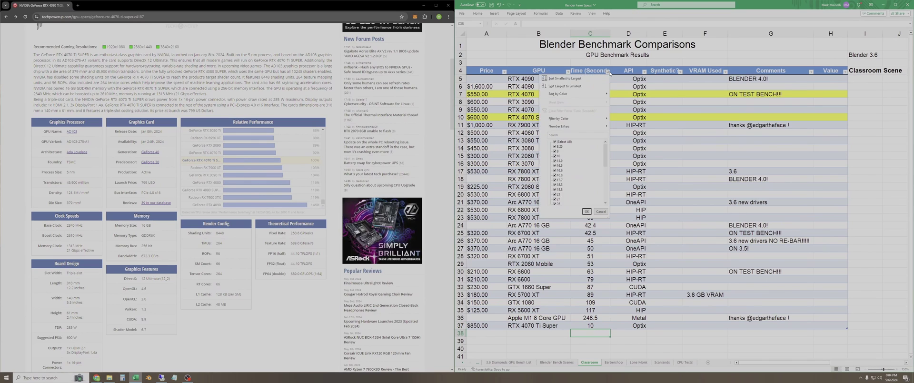
click(583, 80)
Compare the new 10-second time with the 9, 13.9 and 16.5-second rows, then save.
click(564, 95)
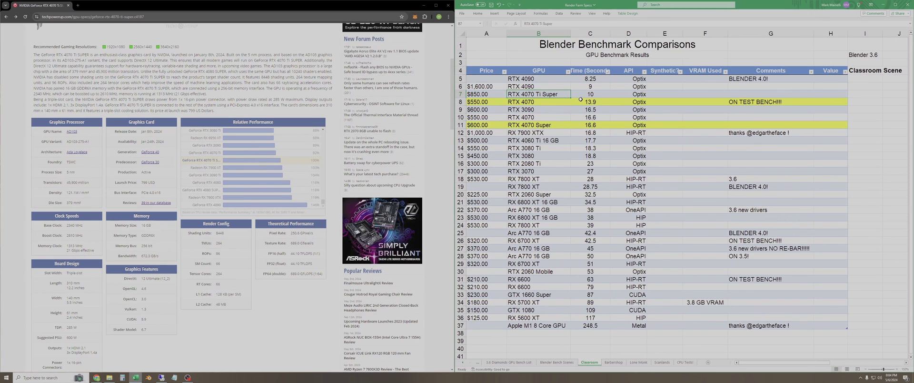
click(560, 101)
click(568, 94)
click(549, 102)
click(544, 87)
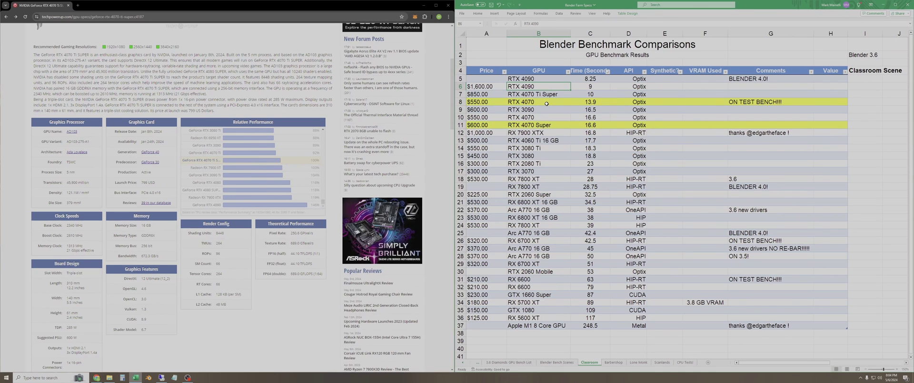
click(547, 104)
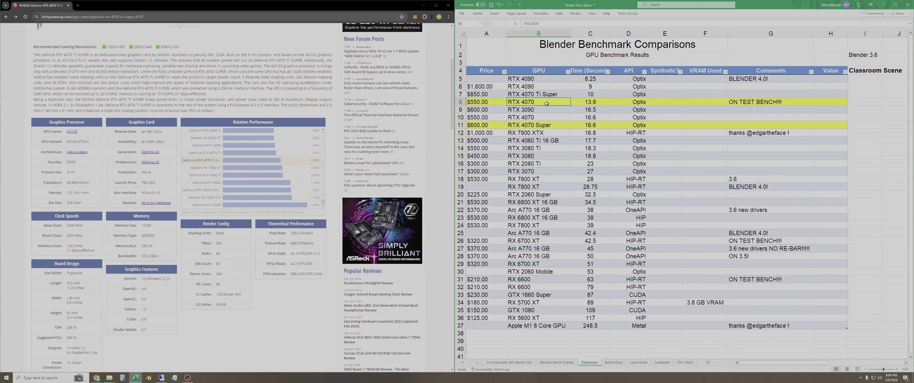
click(607, 95)
click(601, 90)
click(602, 93)
click(603, 101)
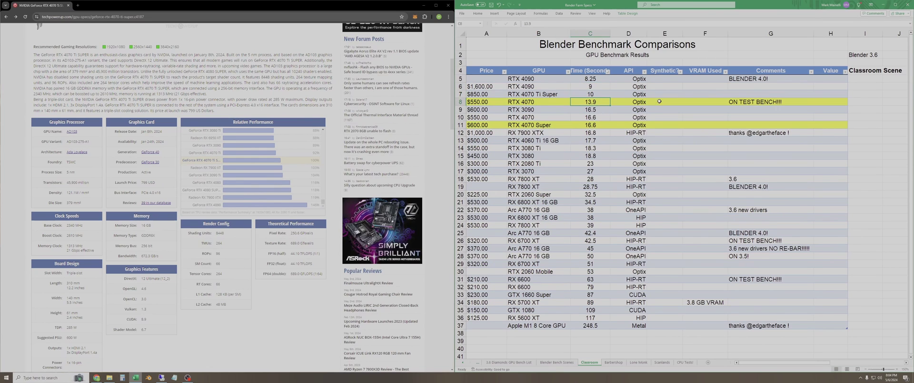
click(602, 110)
key(Up)
click(607, 110)
key(ctrl+s)
Select the Barbershop sheet's row 37 time cell and open the barbershop scene in Blender.
click(613, 362)
click(591, 338)
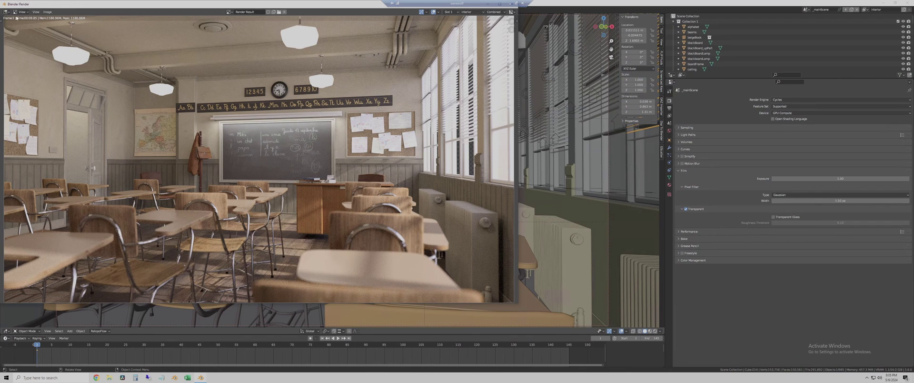
key(Escape)
click(11, 9)
mouse_move(20, 27)
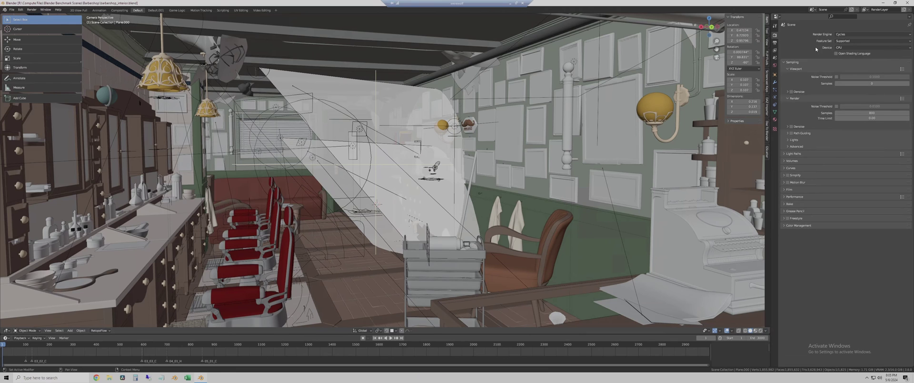
Set the render device to GPU Compute and move the timeline to frame 100.
click(863, 48)
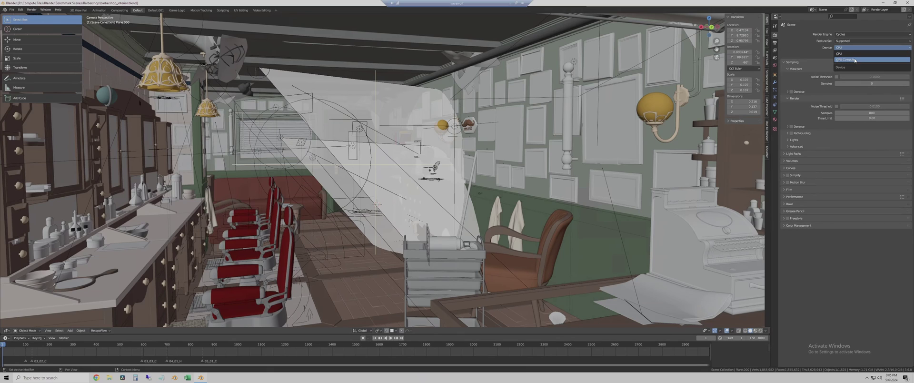
click(855, 60)
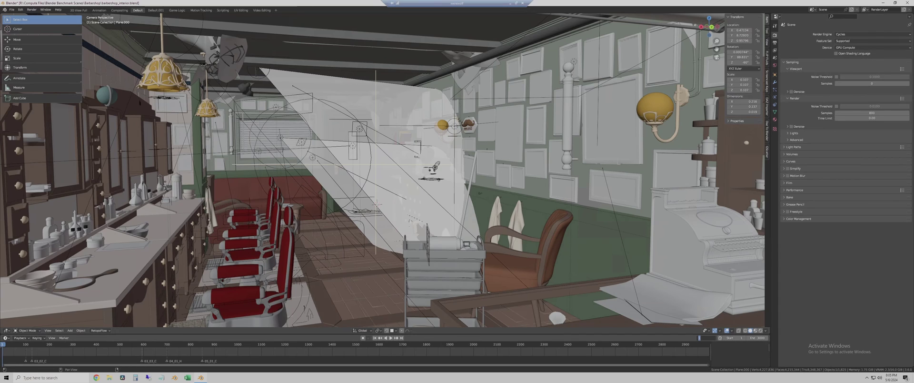
text(00)
key(Return)
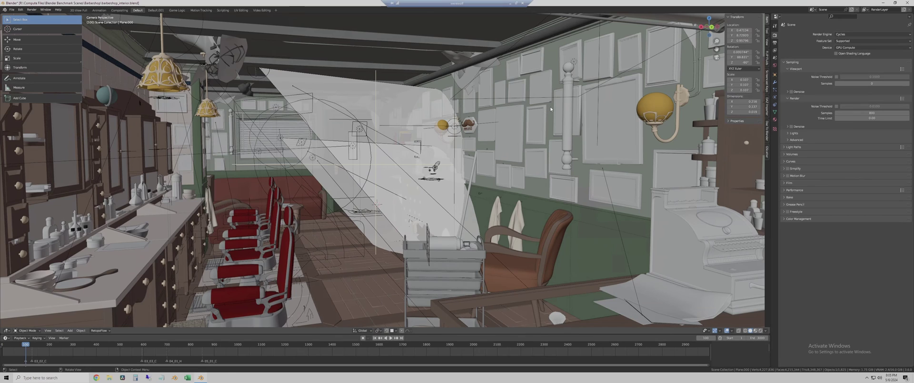
Check the OptiX devices in Preferences, then render the barbershop frame.
click(19, 10)
click(32, 85)
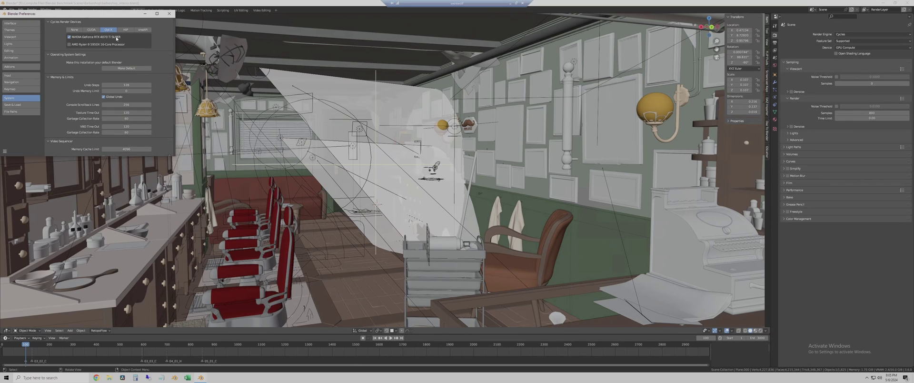
click(169, 14)
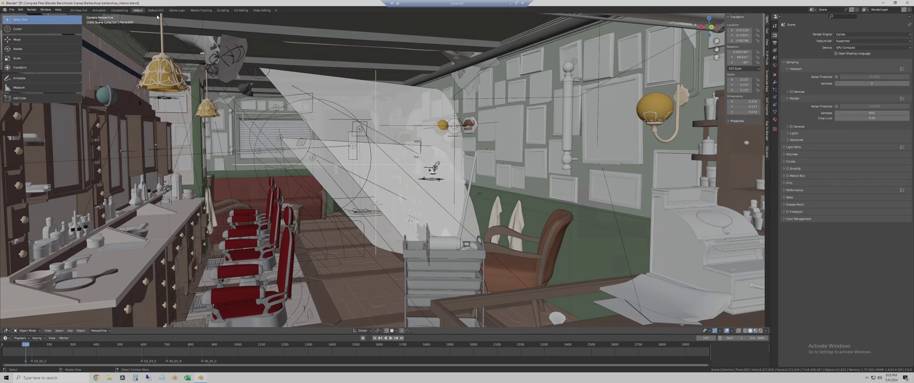
click(32, 10)
click(43, 15)
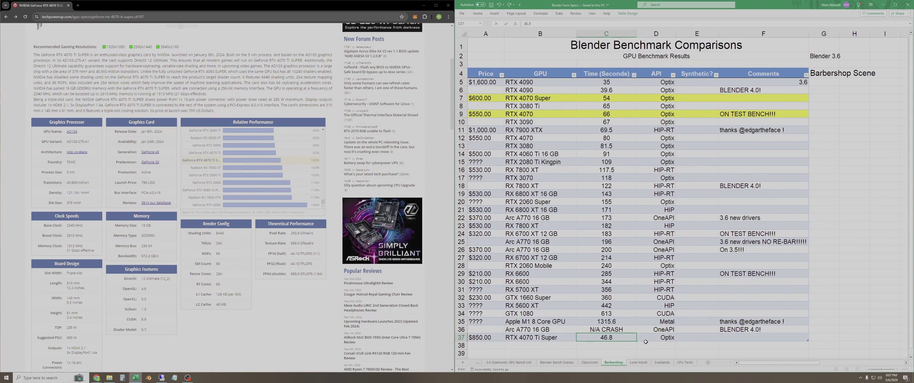
Commit the 46.8-second time and sort the table by Time (Seconds), smallest to largest.
click(652, 351)
click(633, 75)
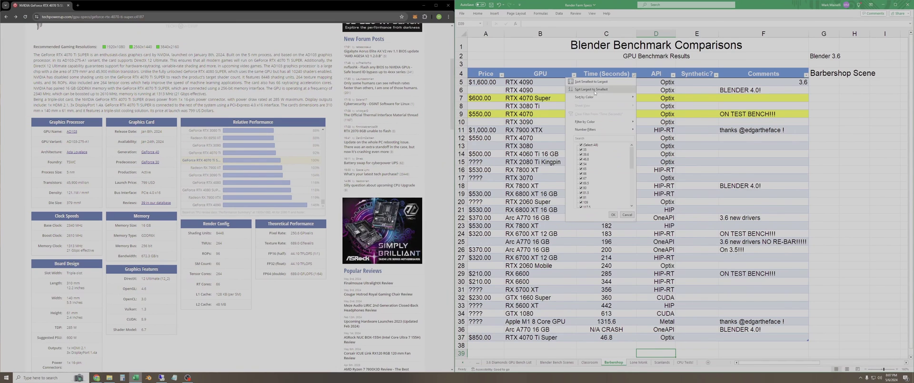
click(591, 81)
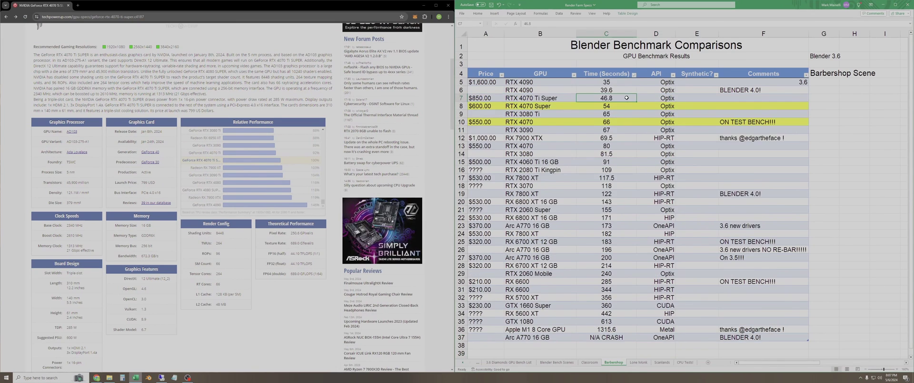
Review the 35, 39.6 and 46.8 times alongside the BLENDER 4.0! comment and 3.6 value.
click(626, 99)
click(624, 86)
click(624, 88)
click(621, 103)
click(619, 98)
click(740, 89)
click(614, 90)
click(741, 91)
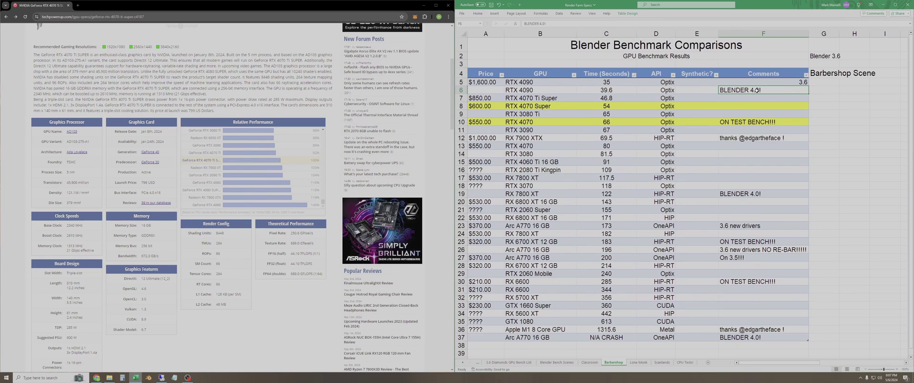
click(737, 83)
click(739, 90)
click(792, 84)
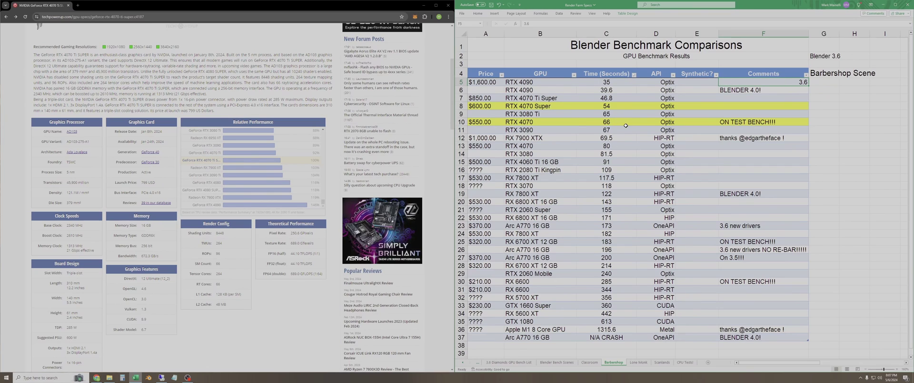
click(809, 97)
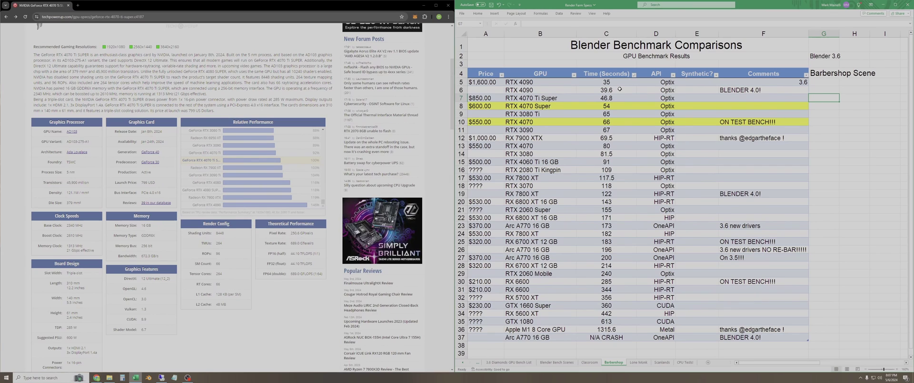
click(832, 91)
click(831, 98)
click(842, 96)
Compare the RTX 4070 Ti Super row with the RTX 4070 Super and RX 7900 XTX rows.
click(550, 98)
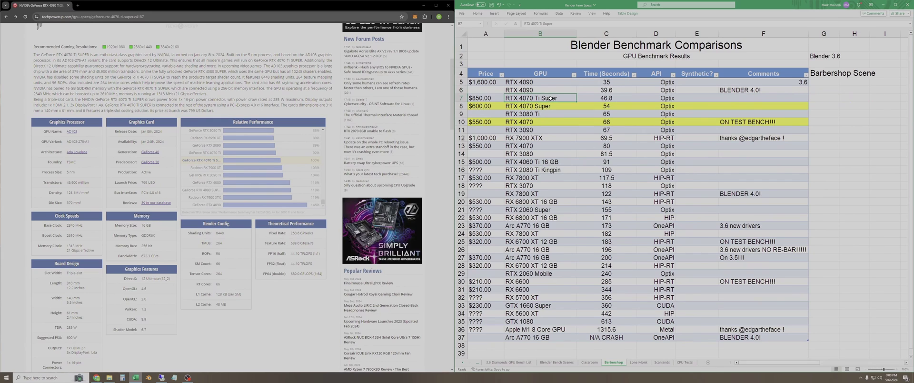
click(575, 107)
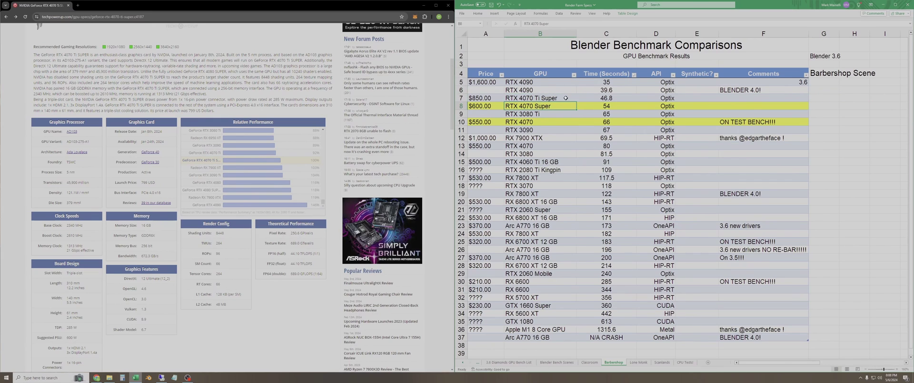
click(565, 97)
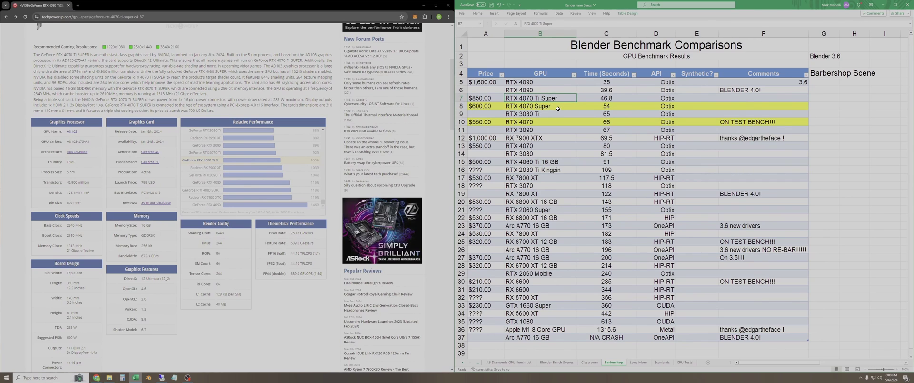
click(558, 137)
click(547, 99)
click(553, 138)
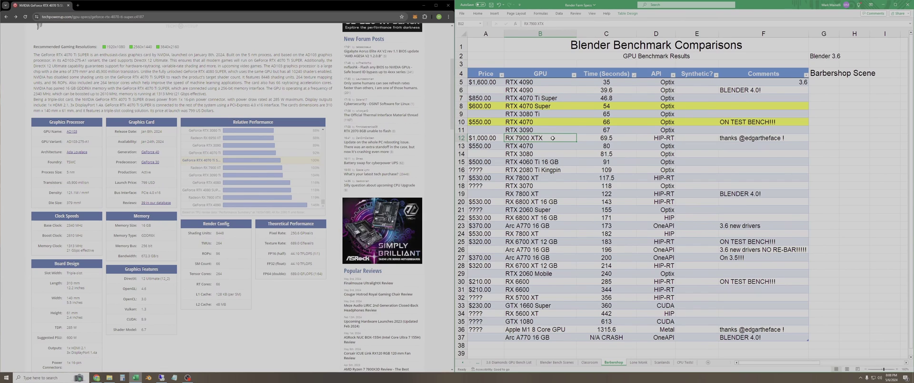
click(536, 99)
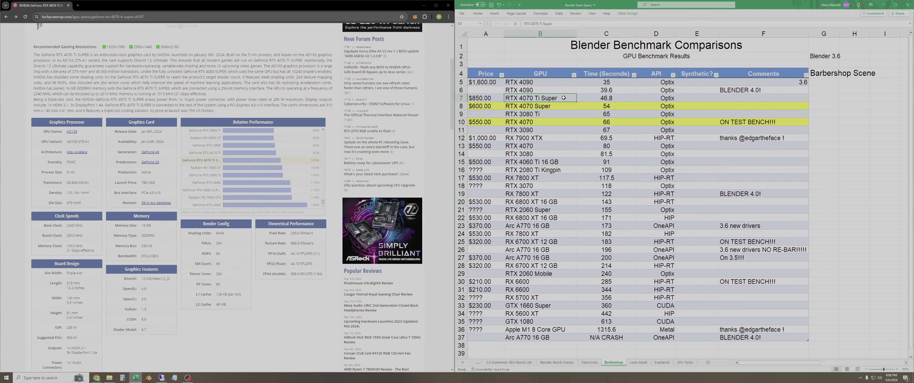
click(547, 145)
click(558, 138)
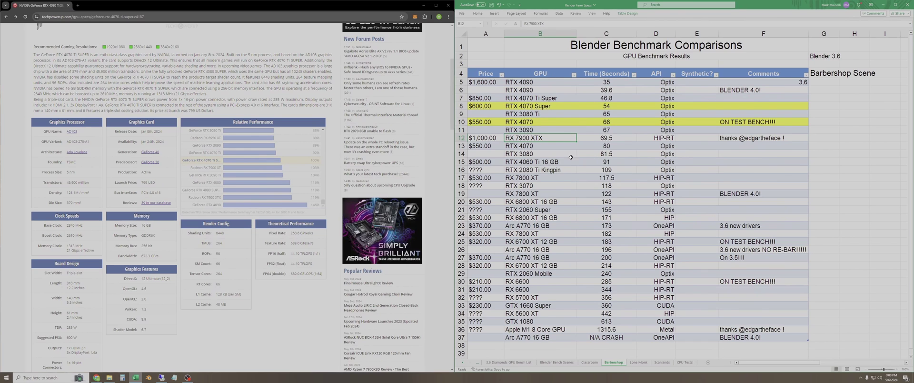
Select the RTX 4070 Ti Super time cell on the Lone Monk sheet and show Blender's render settings.
key(ctrl+Page_Down)
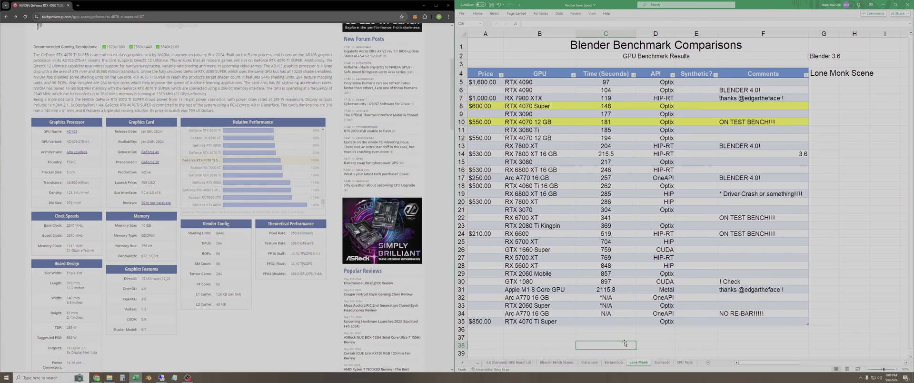
click(606, 322)
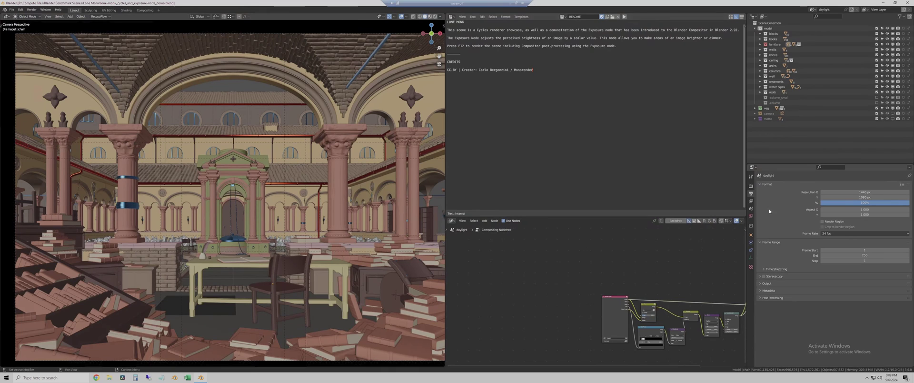
click(751, 186)
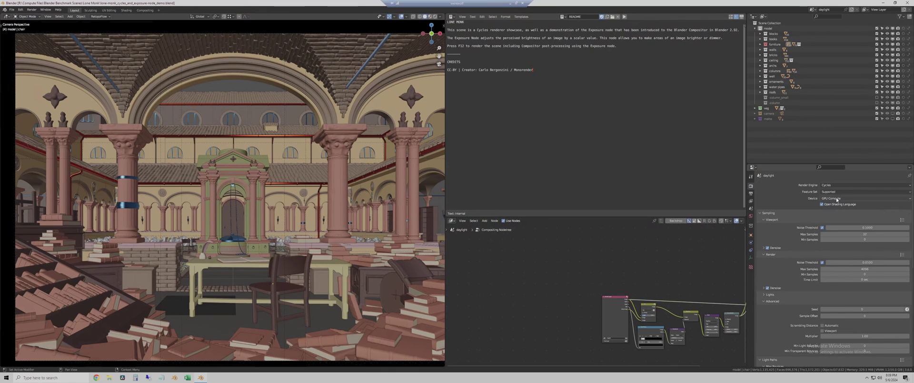
Check the render devices in Preferences, then render the Lone Monk frame.
click(21, 10)
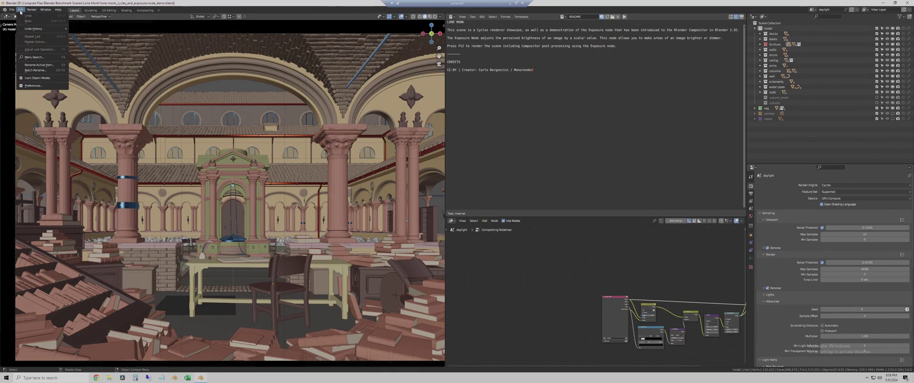
click(33, 87)
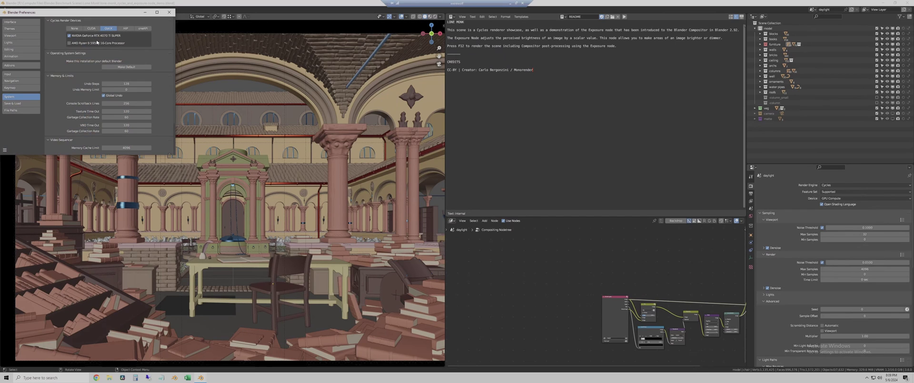
click(169, 12)
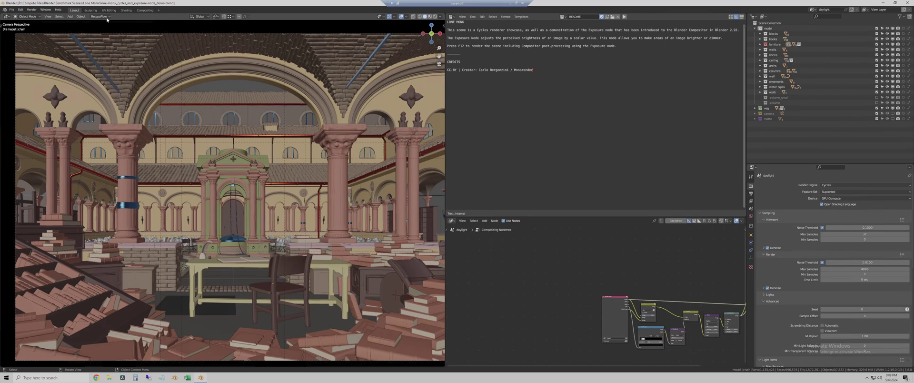
click(33, 12)
click(47, 17)
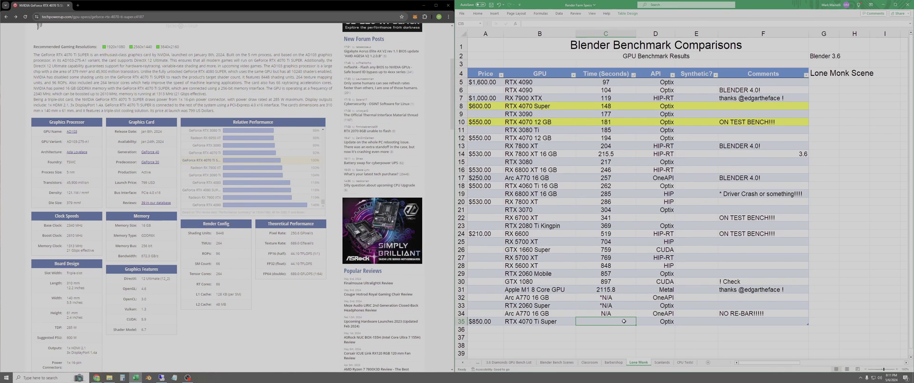
Enter 123 seconds for the RTX 4070 Ti Super and sort the Lone Monk table fastest first.
text(123)
click(621, 330)
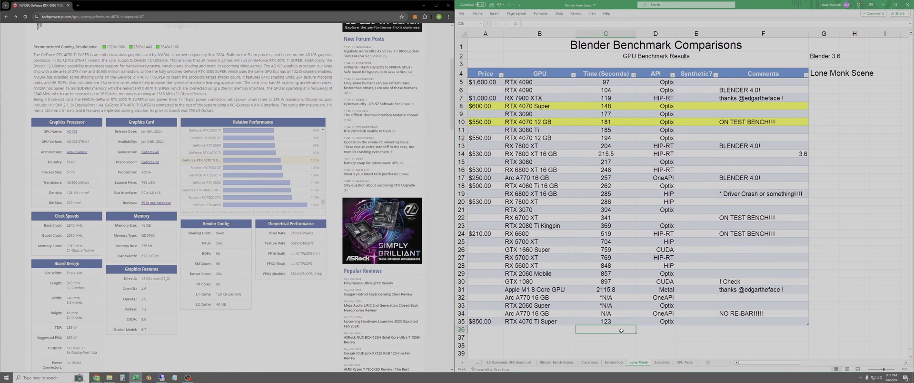
click(633, 75)
click(606, 85)
Verify the 123-second time now sits just after the RX 7900 XTX's 119 seconds.
click(622, 104)
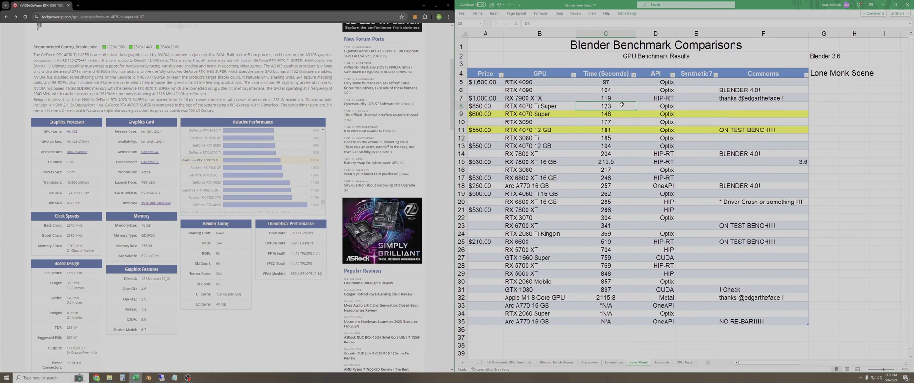
click(623, 114)
click(625, 91)
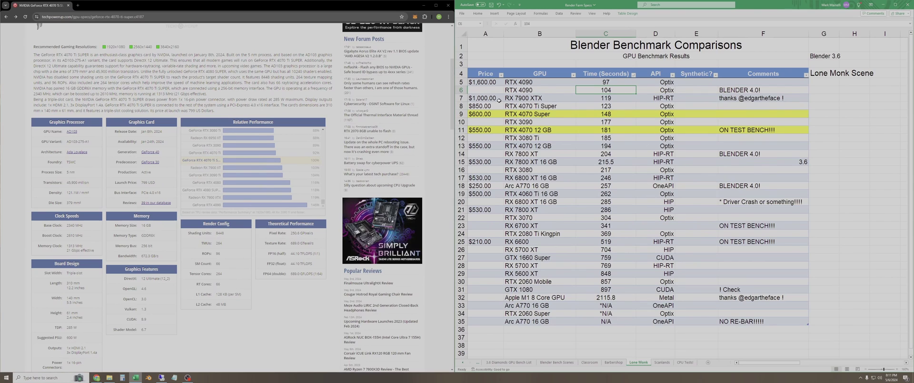
click(737, 97)
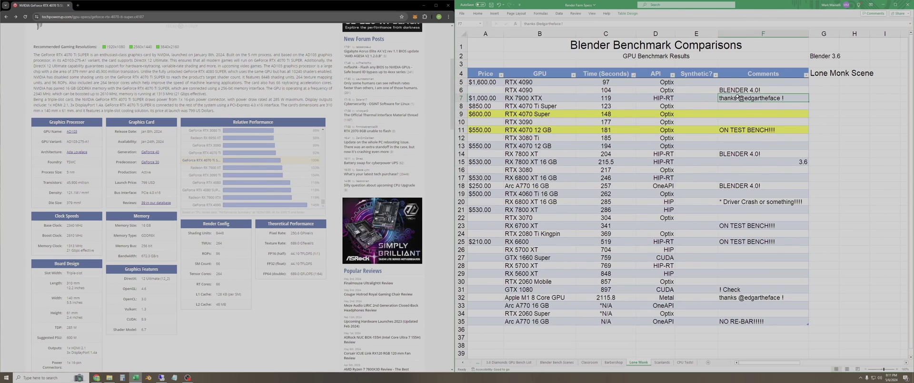
click(557, 97)
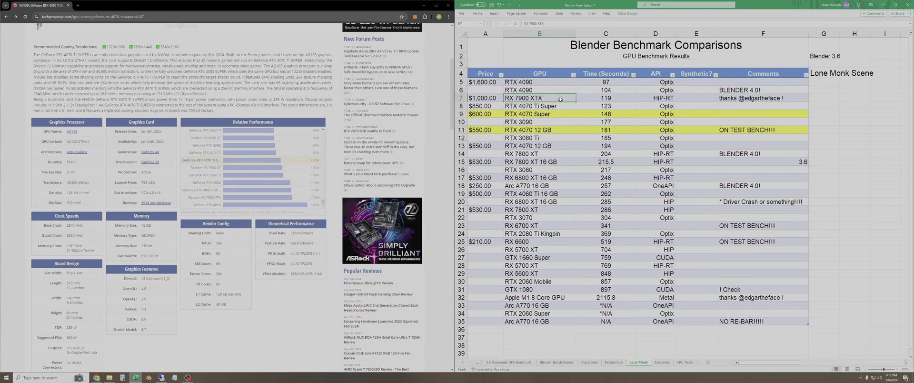
click(610, 106)
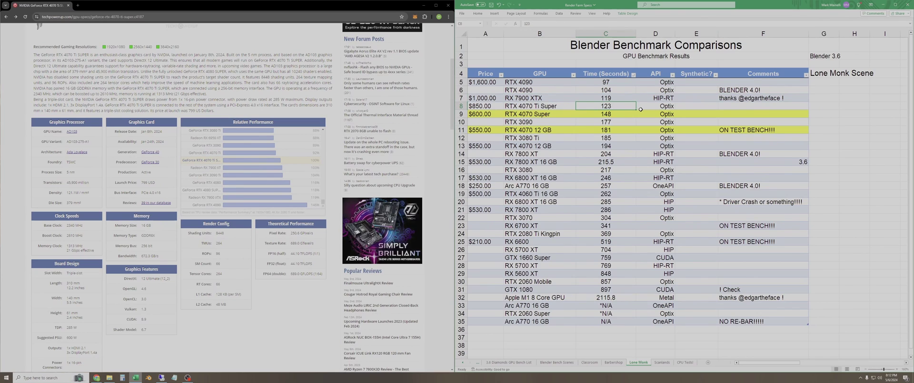
click(629, 100)
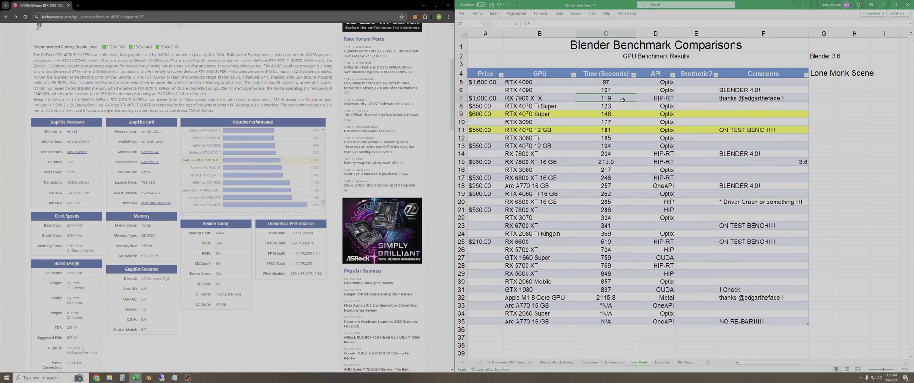
click(622, 105)
Compare the RX 7900 XTX (119 s) and RTX 4070 Ti Super (123 s) rows in the Lone Monk table.
click(560, 100)
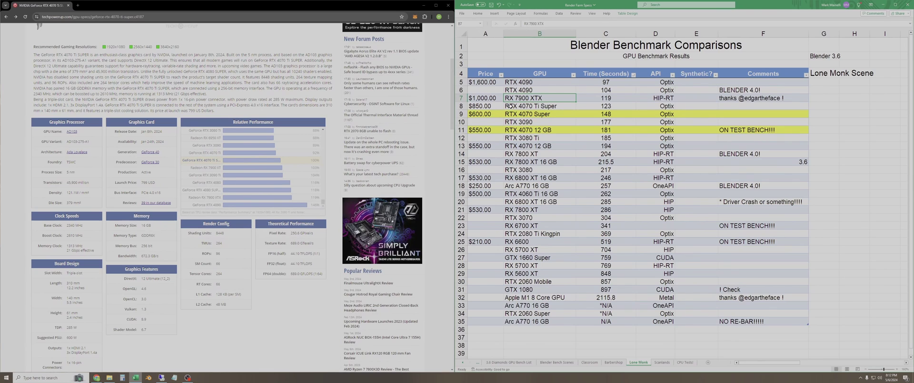
click(580, 107)
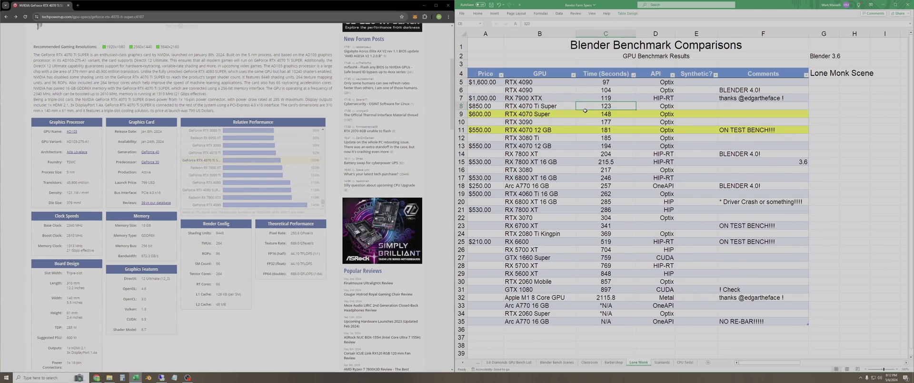
click(560, 106)
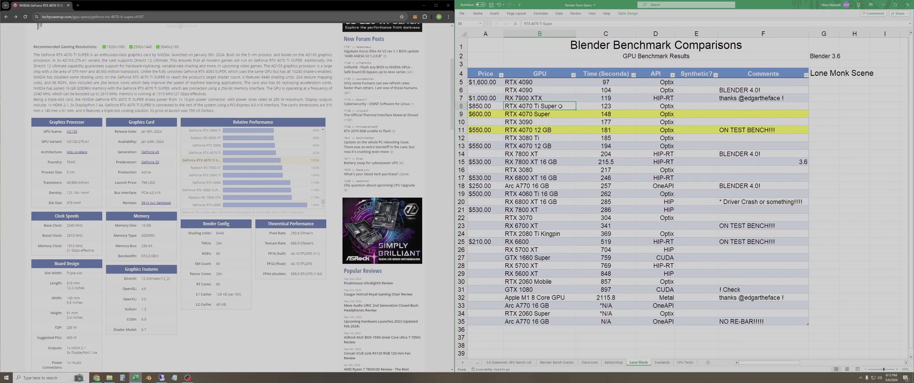
click(553, 98)
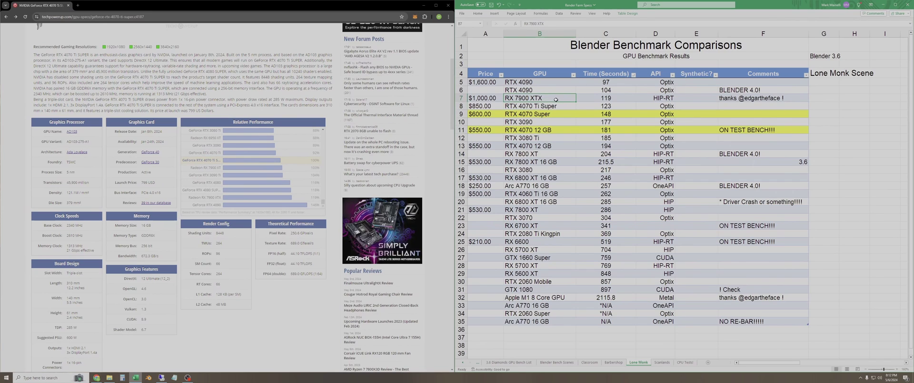
click(554, 104)
click(569, 99)
click(573, 106)
click(567, 100)
click(846, 195)
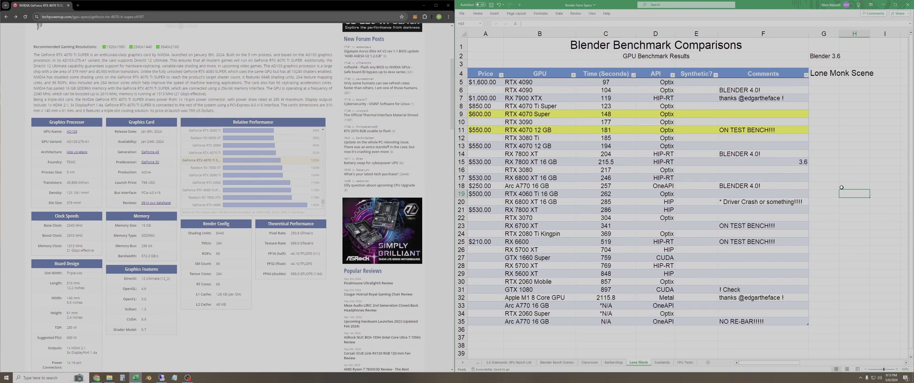
click(547, 98)
Save the workbook and select the empty RTX 4070 Ti Super time cell on the Scanlands sheet.
key(ctrl+s)
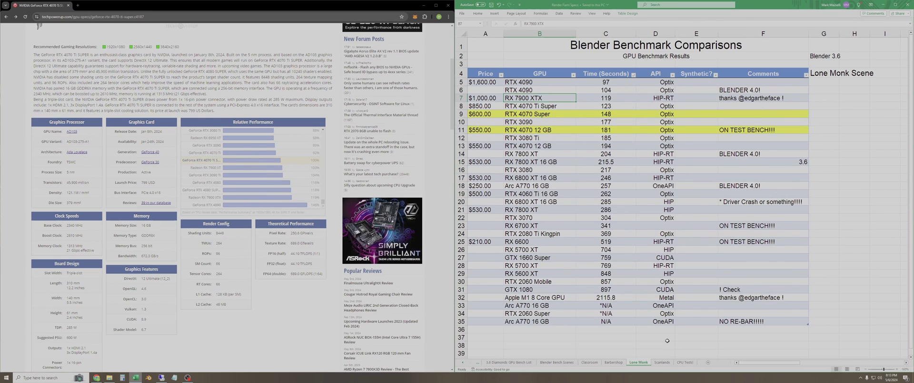
click(662, 362)
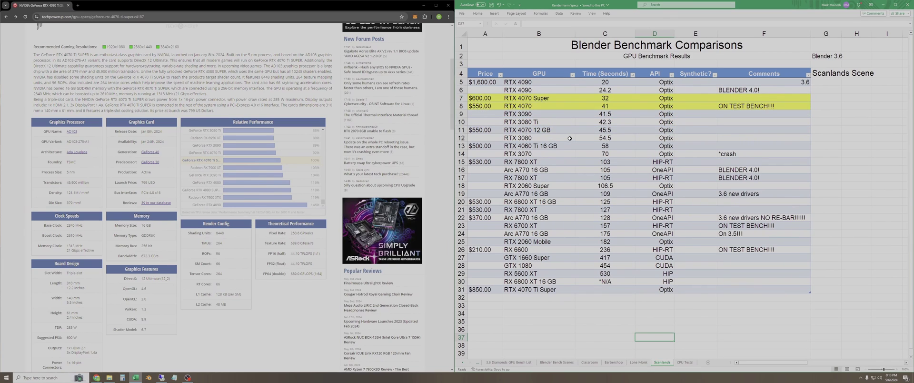
click(604, 286)
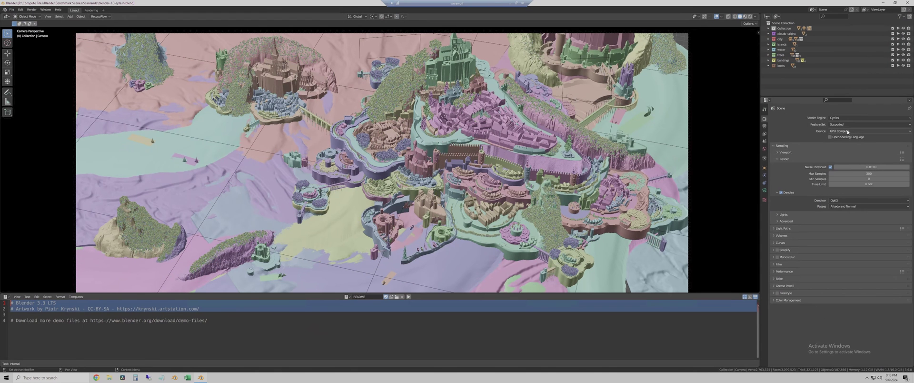
Set Blender's GPU backend to OptiX in System preferences and render the Scanlands still image.
click(20, 10)
click(32, 87)
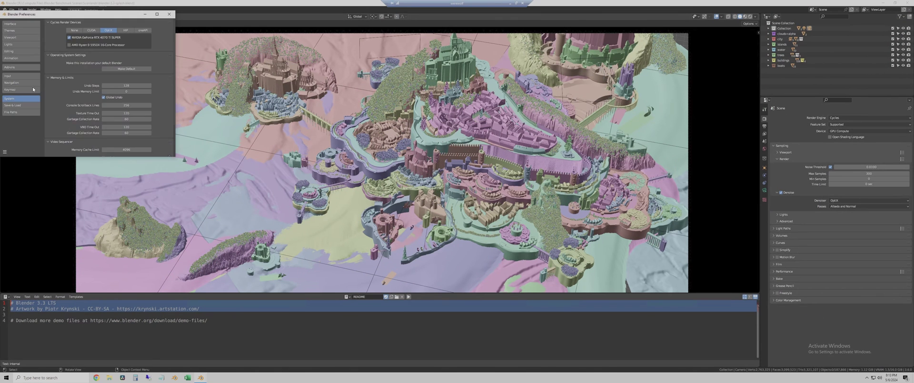
click(111, 32)
click(169, 14)
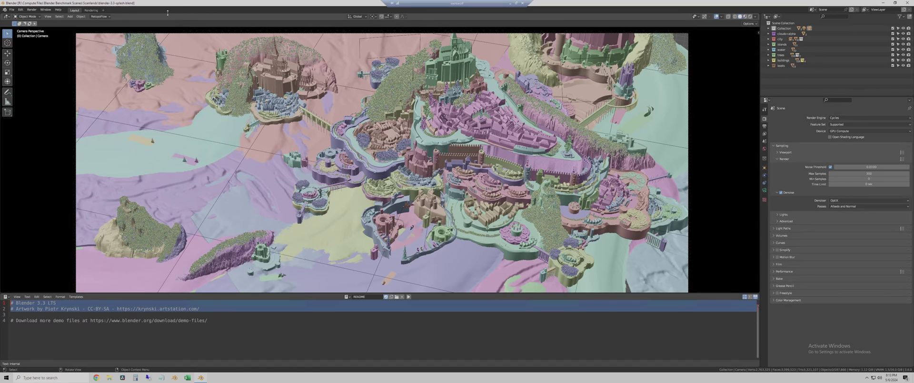
click(31, 11)
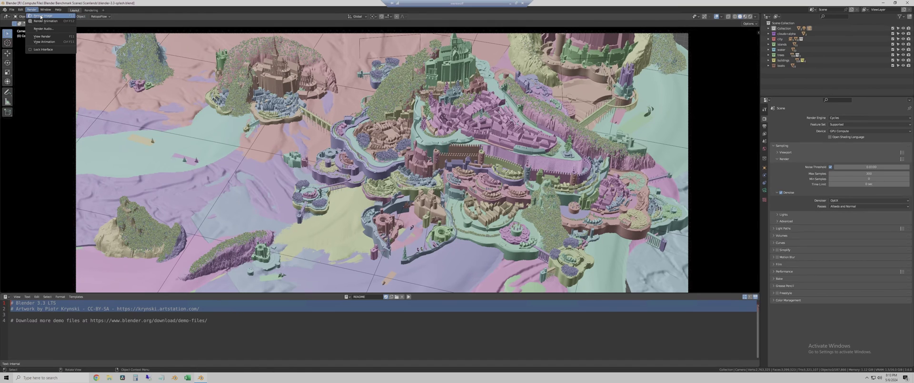
click(44, 15)
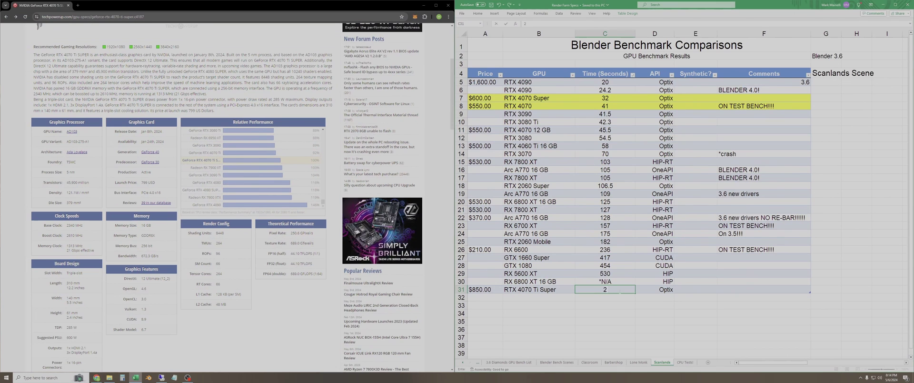
Enter 28 seconds in C31 and sort the Scanlands table by Time (Seconds), smallest to largest.
text(28)
key(Return)
click(632, 75)
click(595, 82)
key(Down)
key(Right)
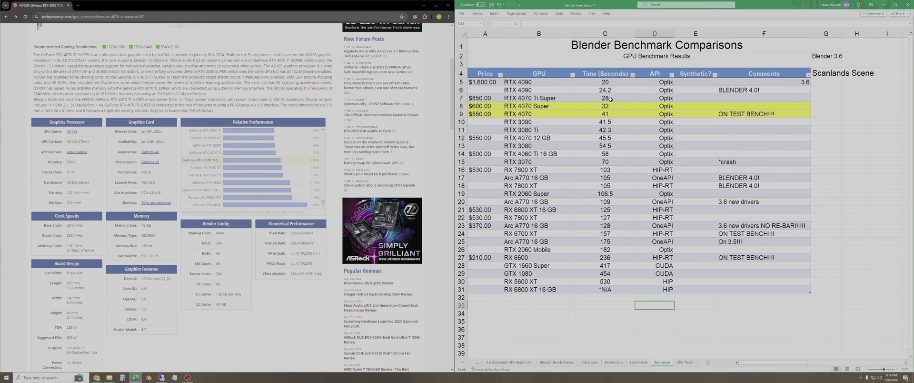
Check the 28-second entry against the neighbouring 24.2, 32 and 45.5-second times.
click(619, 98)
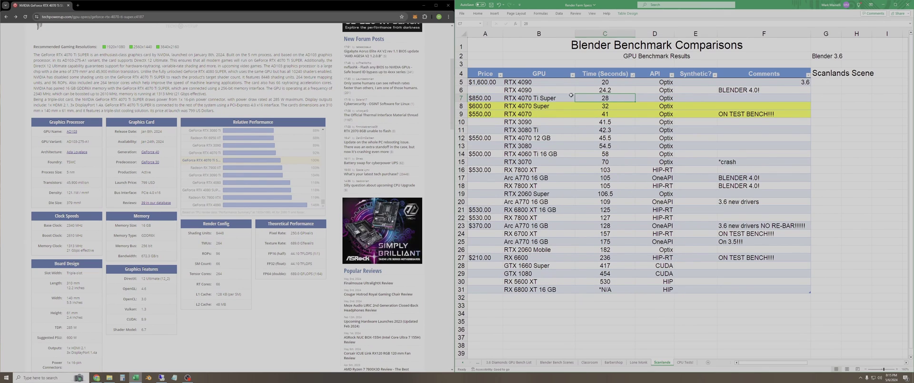
key(Left)
click(620, 90)
click(618, 109)
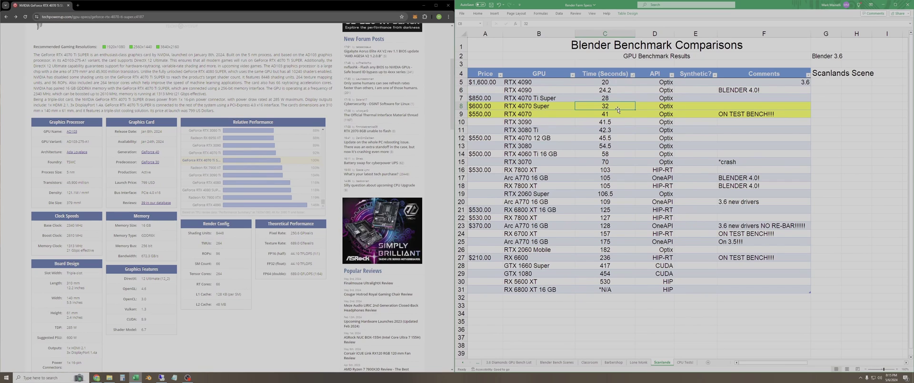
click(633, 138)
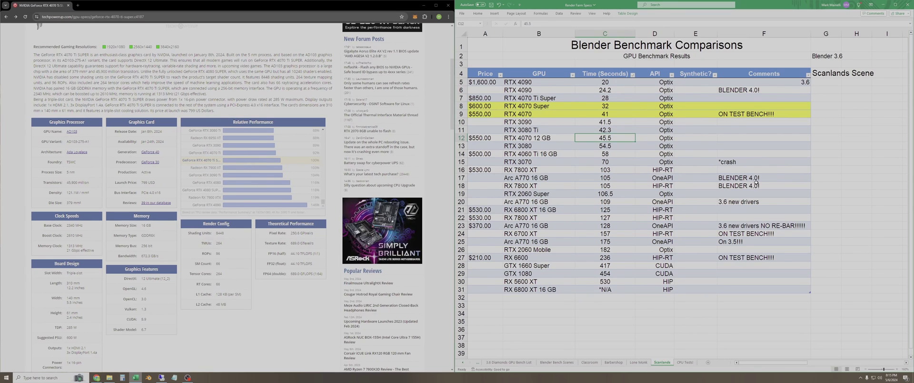
Flip through the Classroom, Barbershop, Lone Monk and Scanlands sheets, then save Render Farm Specs.
click(589, 362)
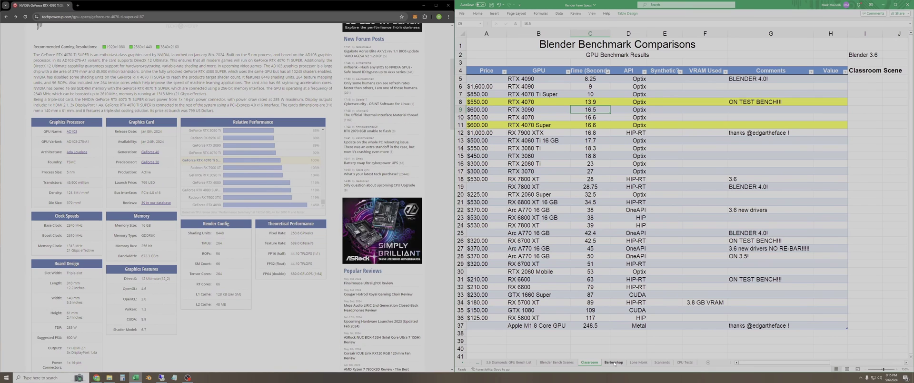
click(614, 362)
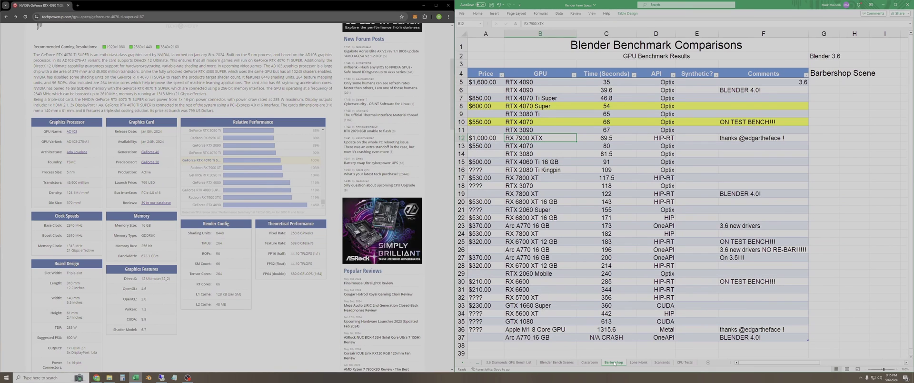
click(642, 363)
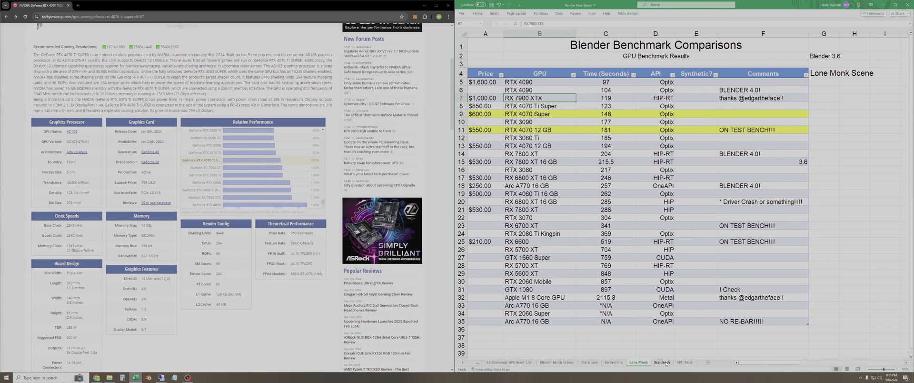
click(665, 363)
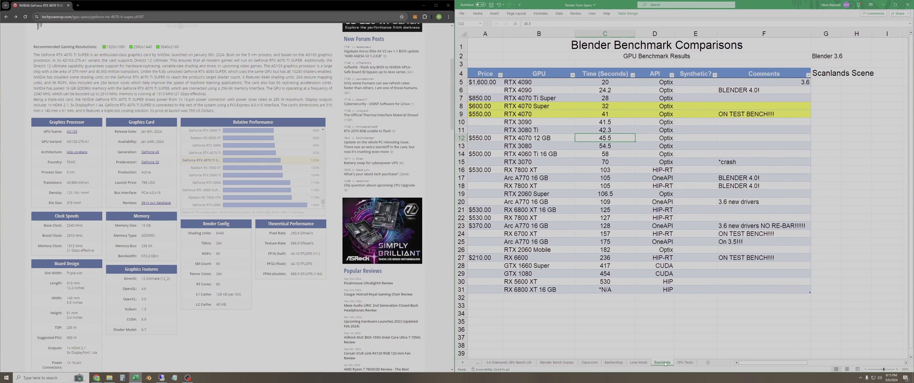
click(604, 315)
click(491, 5)
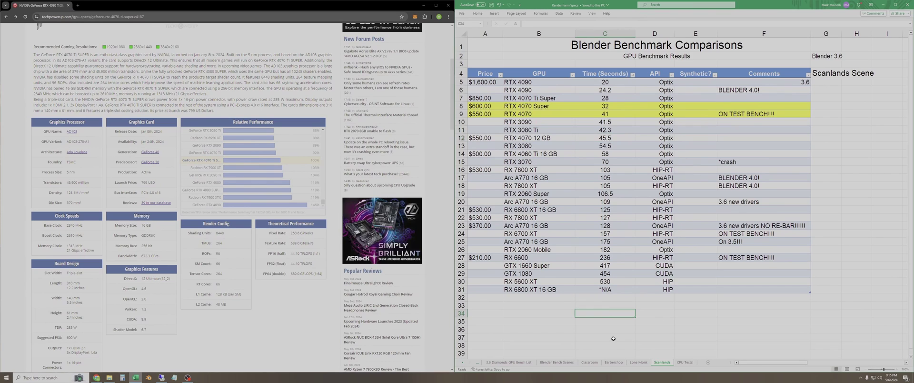